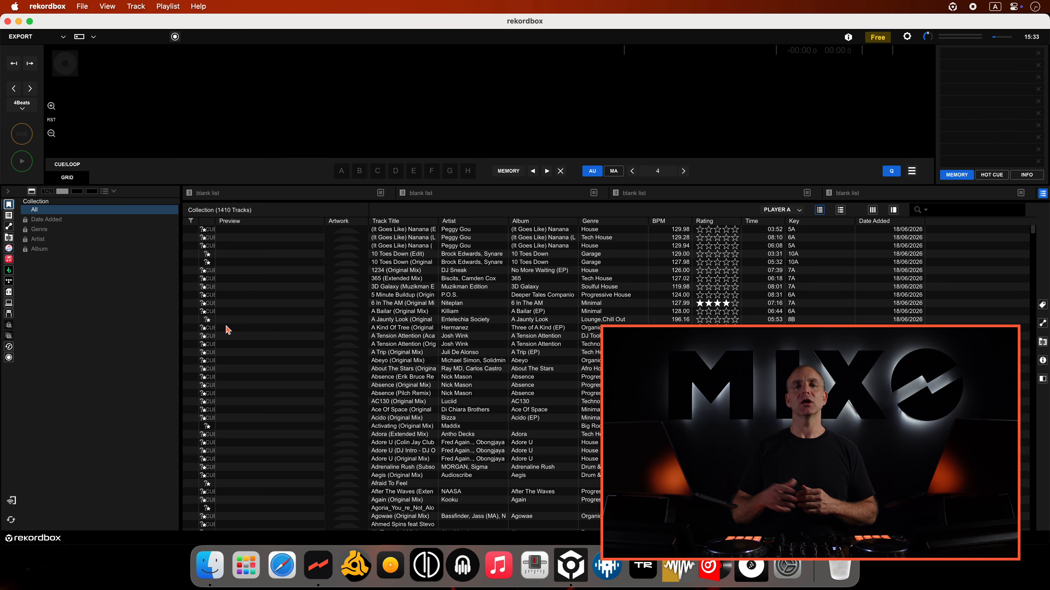
# Browse the rekordbox playlists, viewing CUE Analysis Playlist, Progressive House 125-128 BPM, House 124 & 125 BPM and Funky / Disco.
pyautogui.click(9, 215)
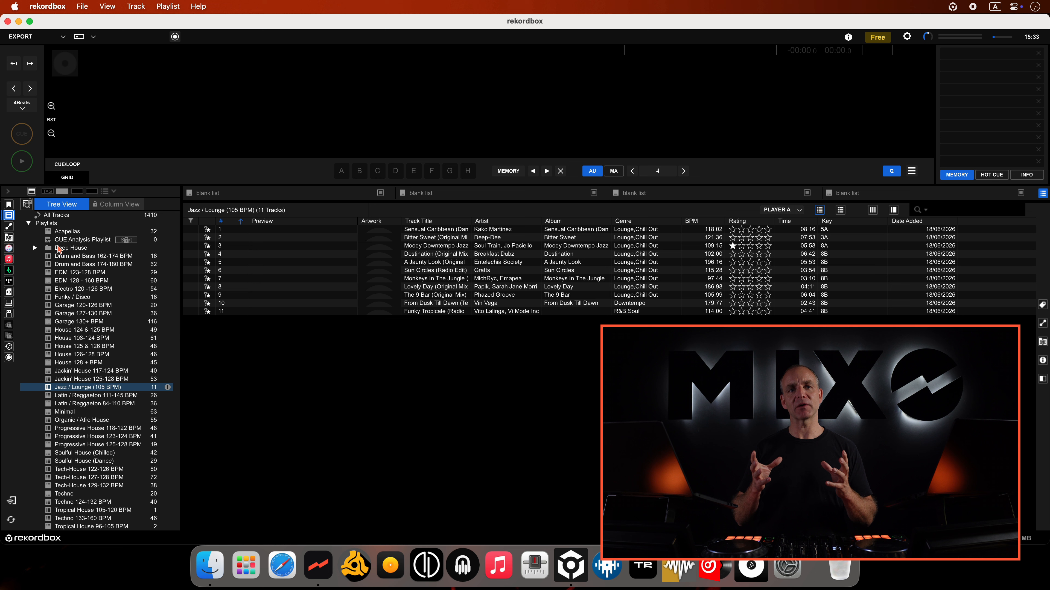
pyautogui.click(71, 240)
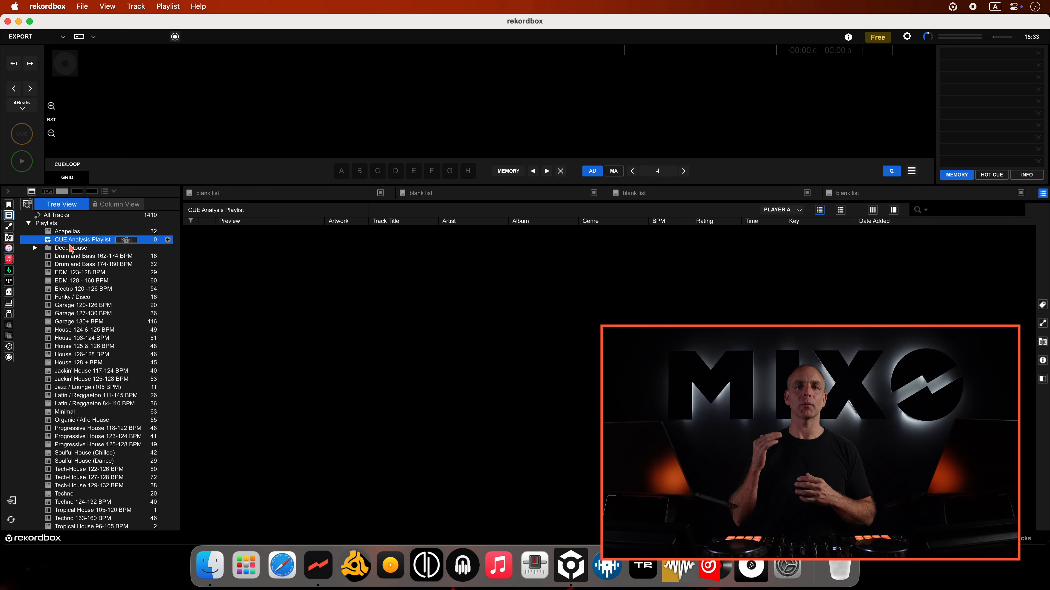
pyautogui.click(98, 446)
pyautogui.click(85, 328)
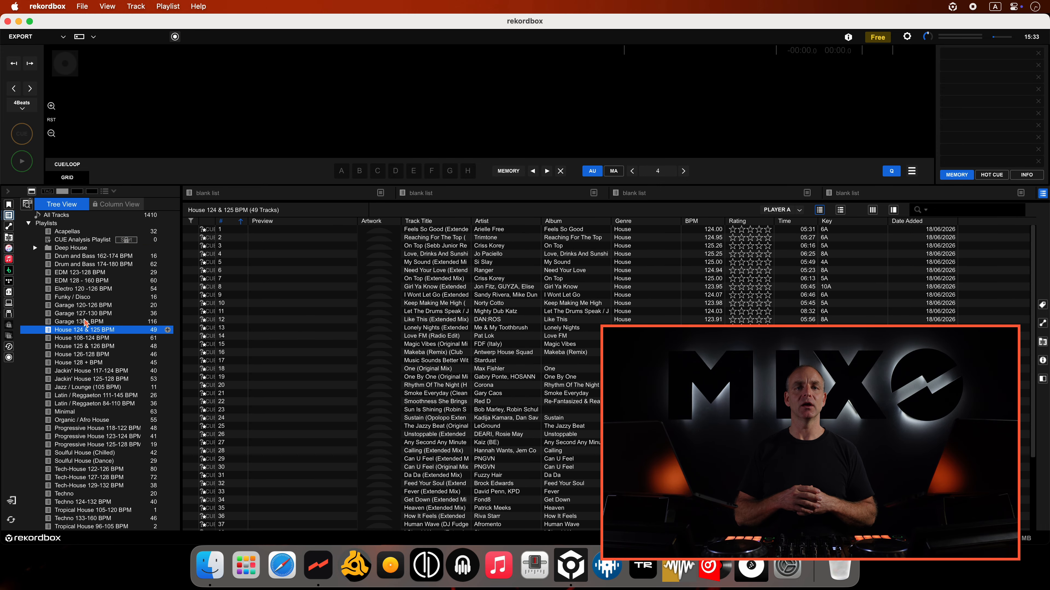
pyautogui.click(85, 298)
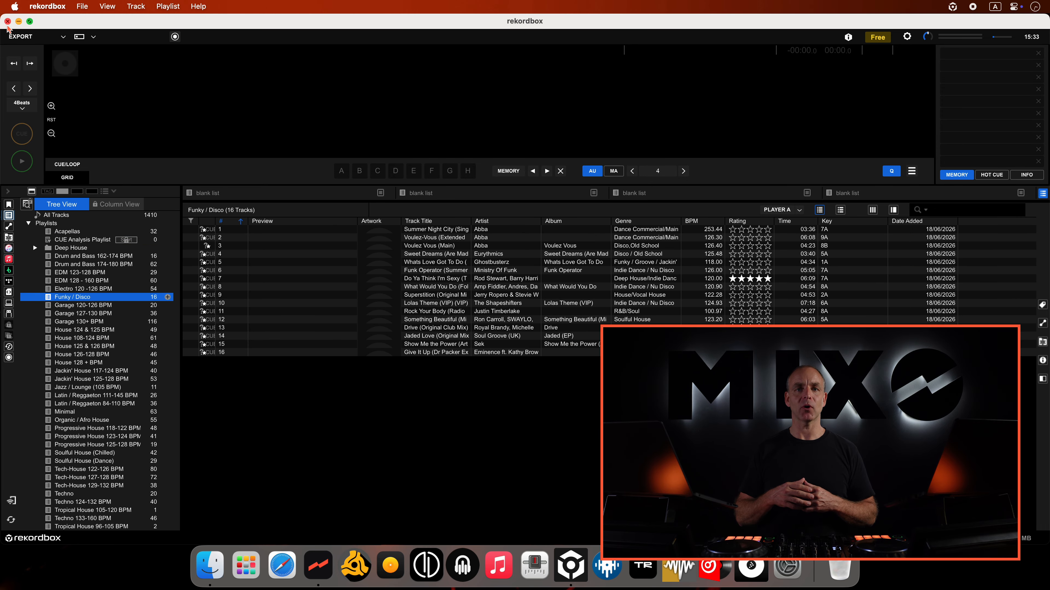
# Close the rekordbox window, switch to MIXO and bring up its Rekordbox import settings and playlist selection.
pyautogui.click(7, 21)
pyautogui.hotkey('ctrl', 'Right')
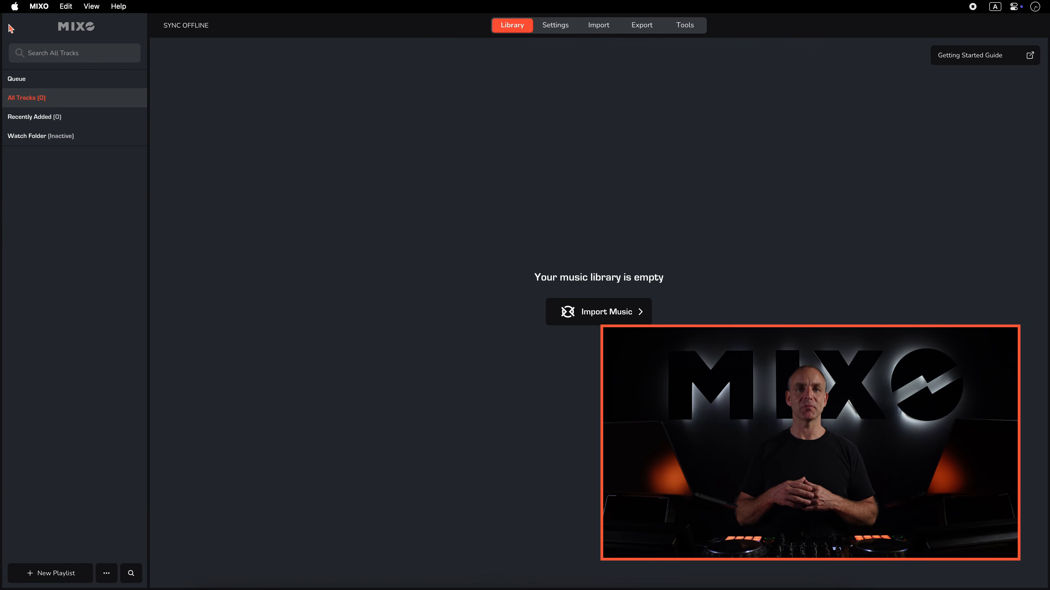
pyautogui.click(583, 32)
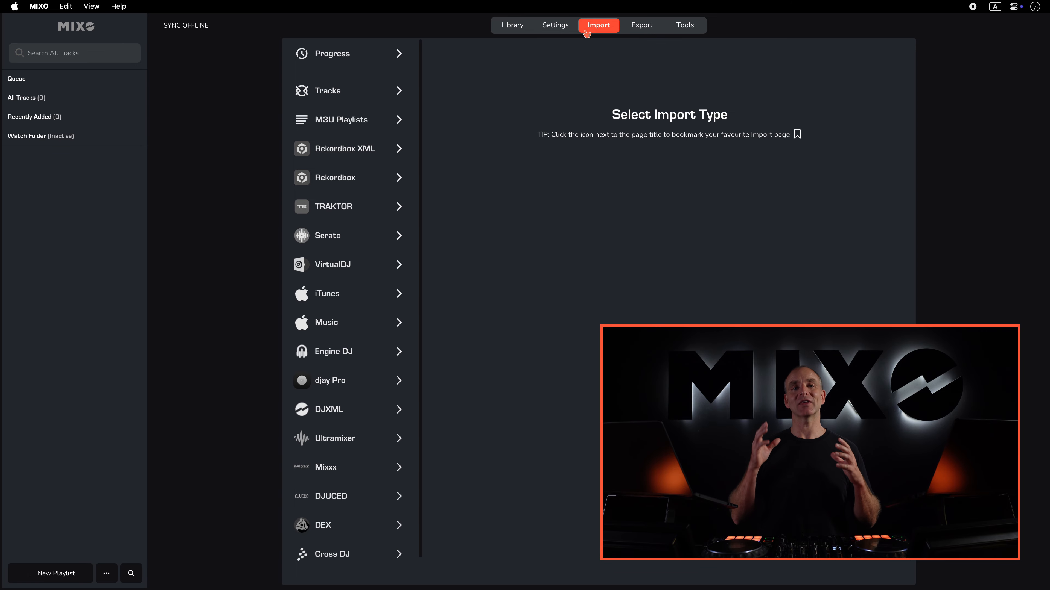
pyautogui.click(373, 178)
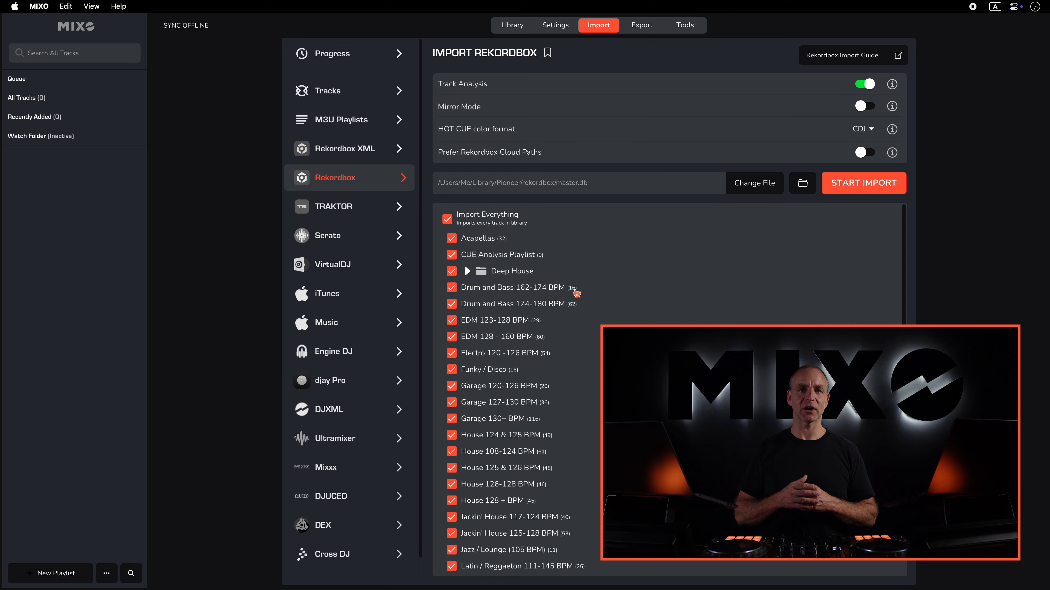
pyautogui.scroll(-6, 576, 293)
pyautogui.scroll(6, 576, 292)
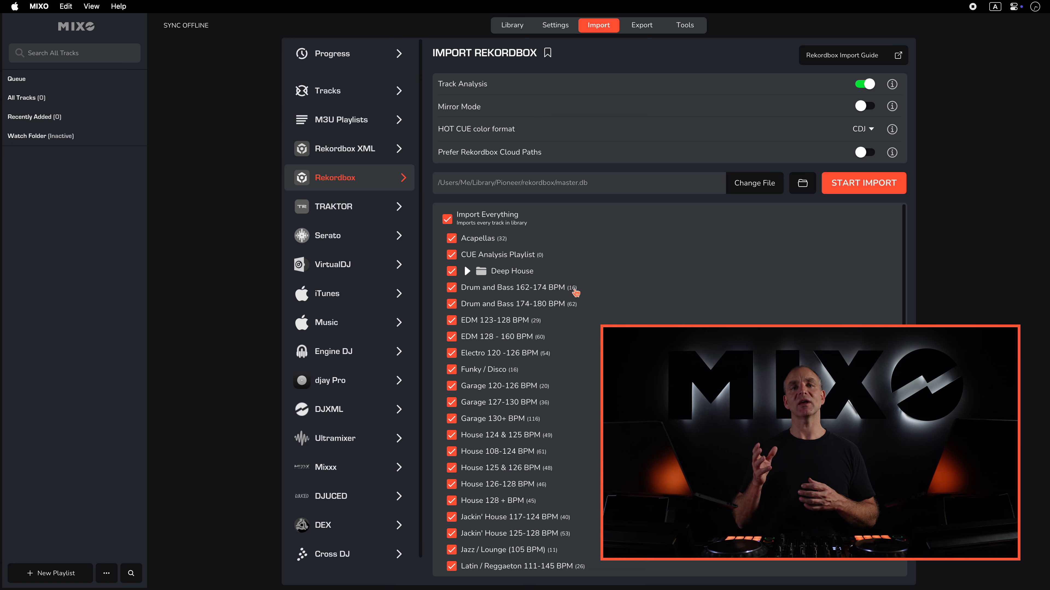
# Exclude CUE Analysis Playlist from the import selection and import the remaining Rekordbox playlists with Track Analysis enabled.
pyautogui.click(528, 255)
pyautogui.click(469, 269)
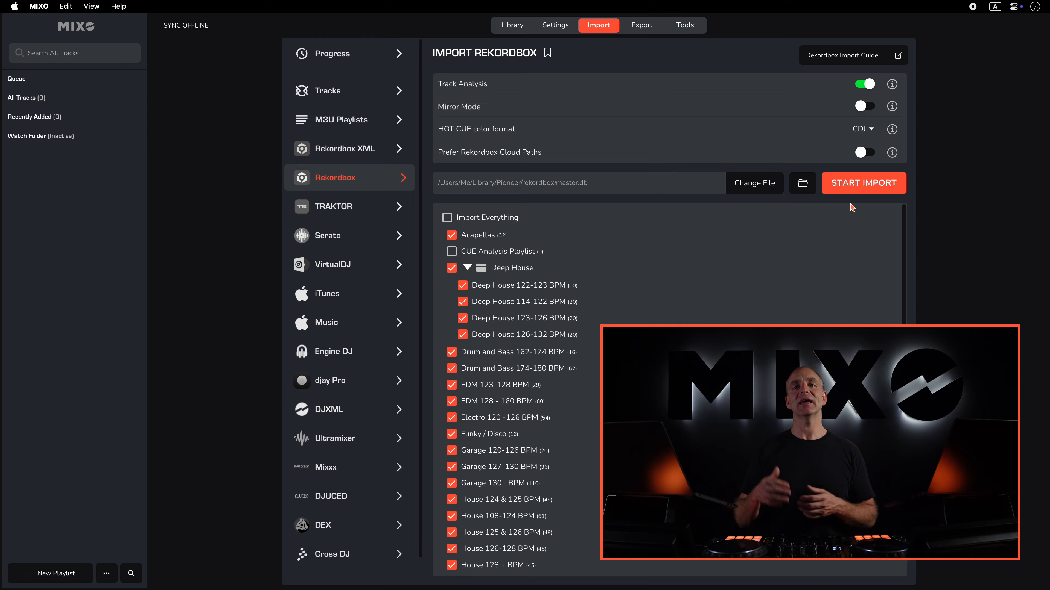
pyautogui.click(858, 183)
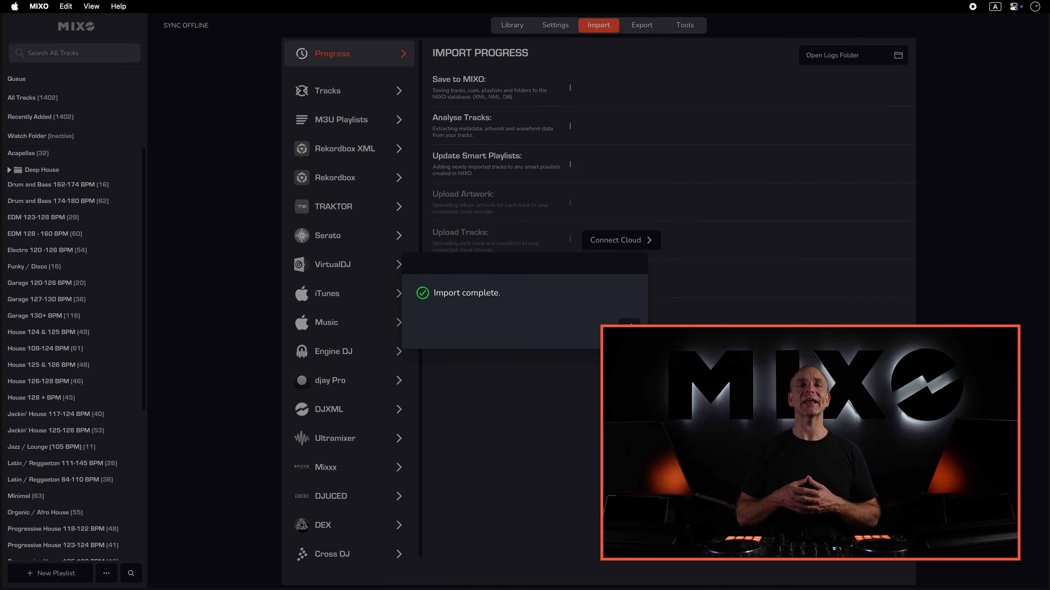
pyautogui.click(630, 324)
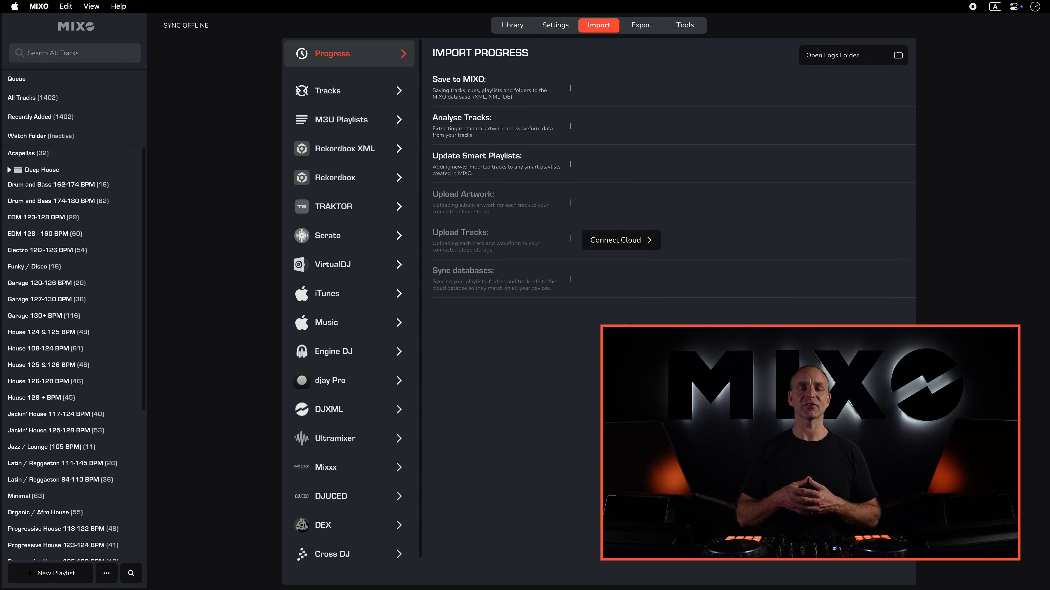
# Review the imported playlists in the MIXO library and show the tracks of Electro 120-126 BPM.
pyautogui.click(512, 26)
pyautogui.scroll(-1, 105, 207)
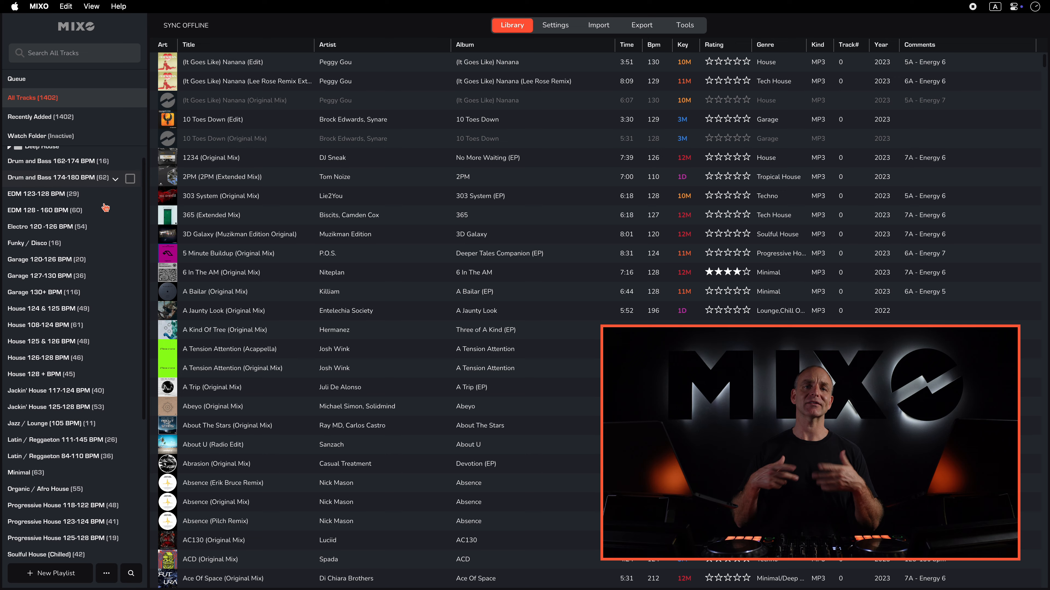
pyautogui.scroll(1, 104, 210)
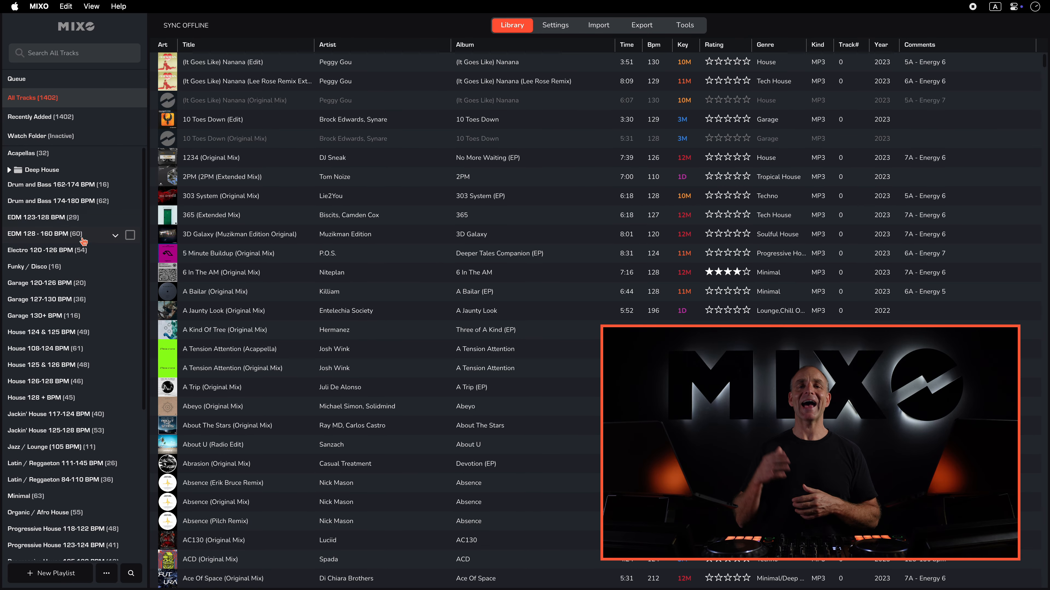
pyautogui.click(78, 251)
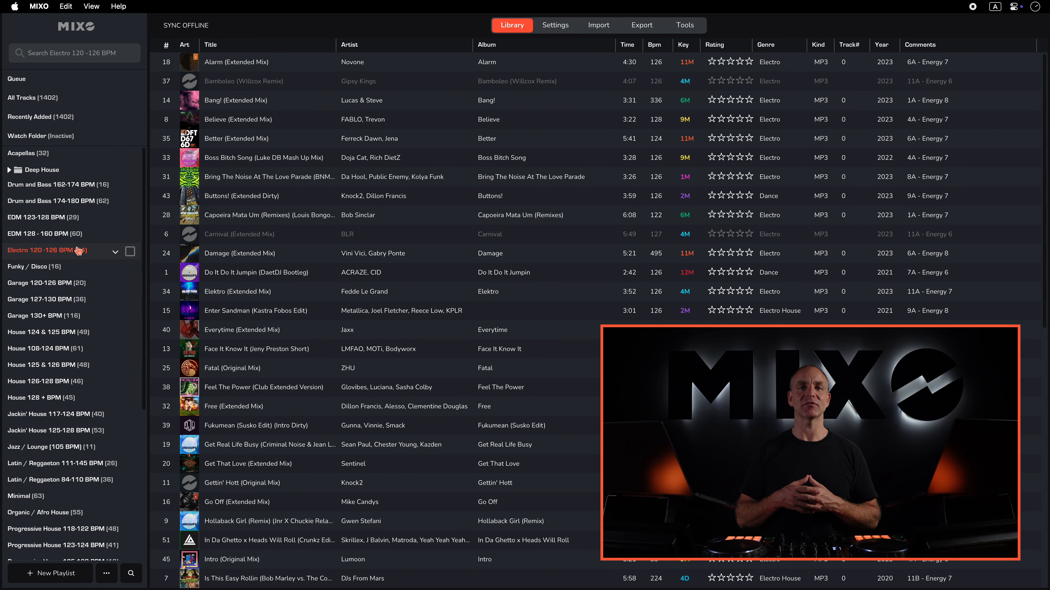
# Check the imported cue points by playing Enter Sandman (Kastra Fobos Edit) and Every Little Time (Extended Mix), and expand the Deep House folder.
pyautogui.click(271, 313)
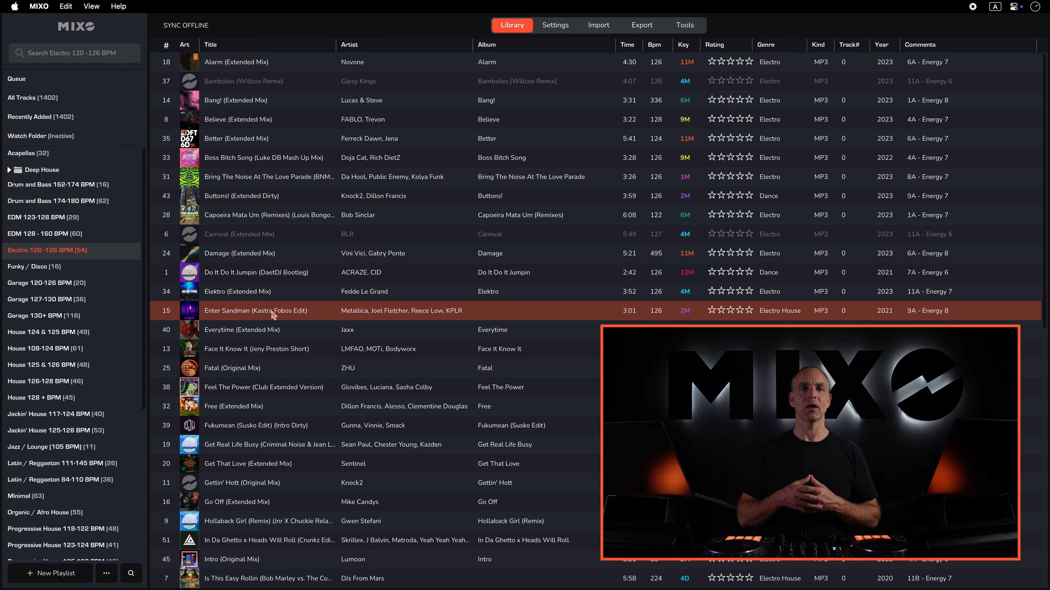
pyautogui.doubleClick(272, 313)
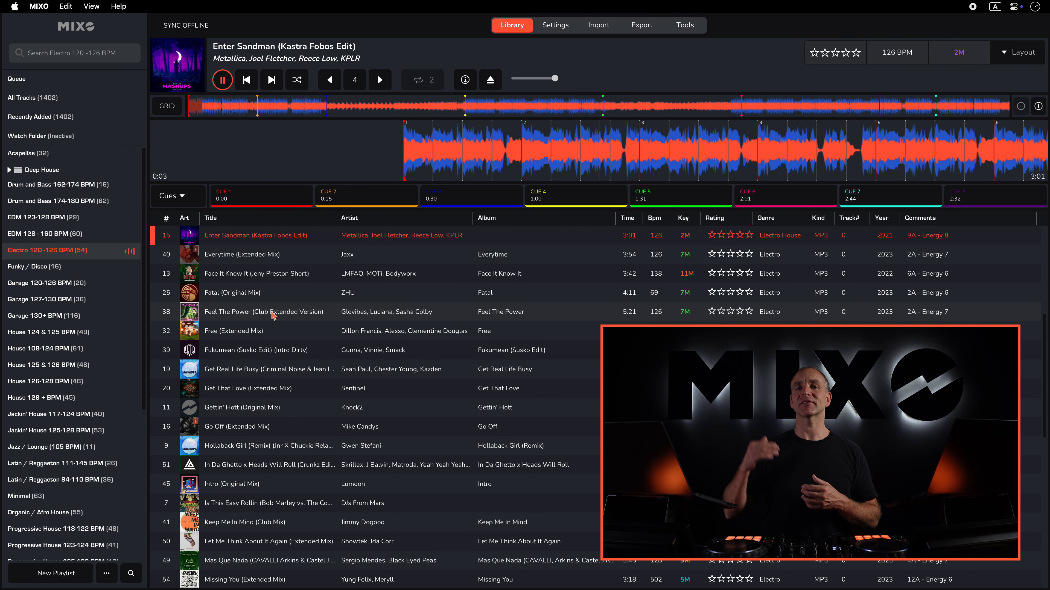
pyautogui.click(328, 116)
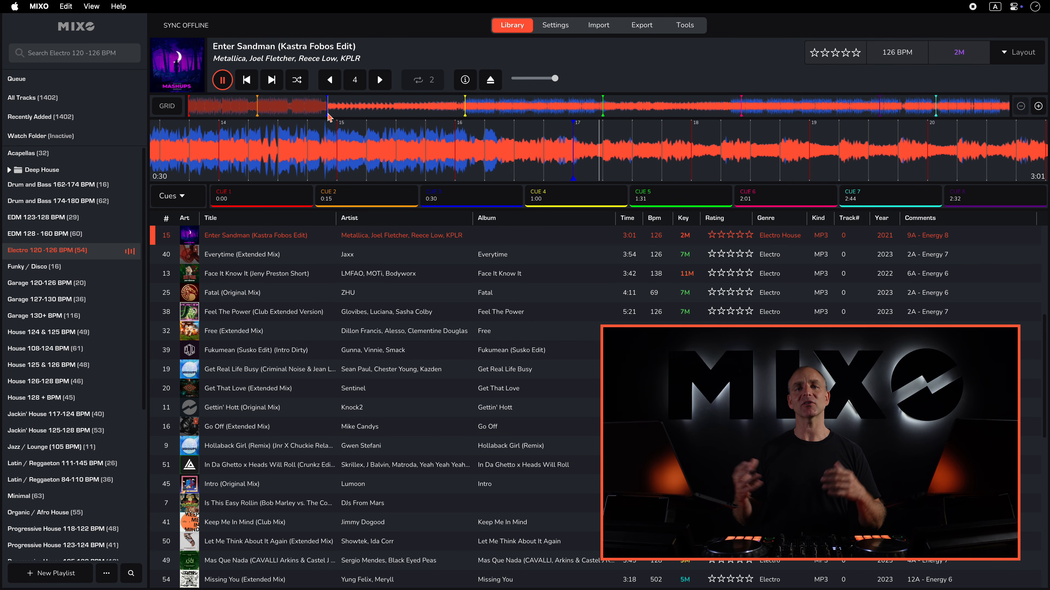
pyautogui.click(9, 170)
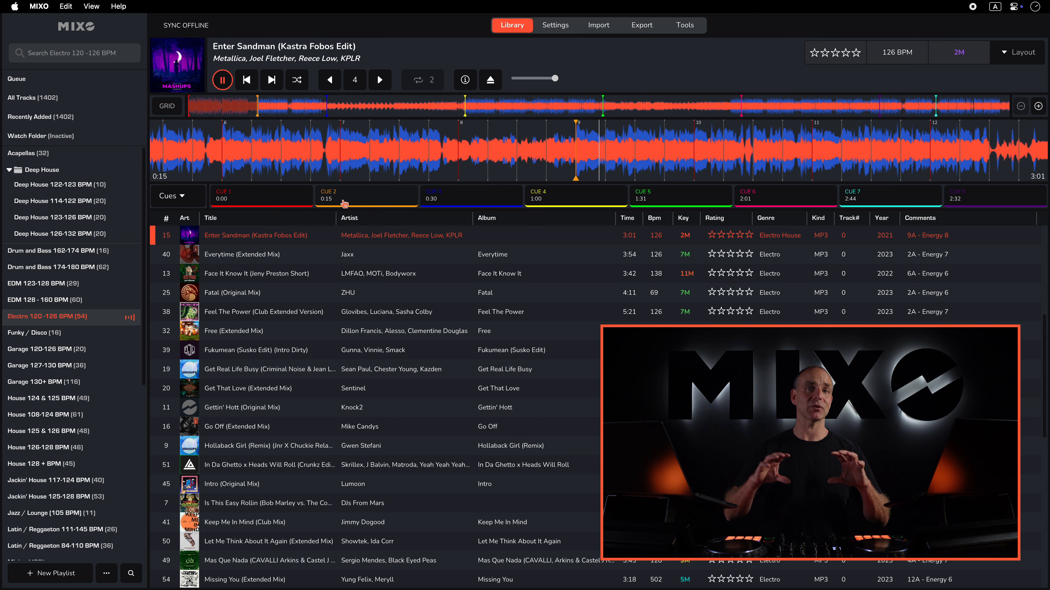
pyautogui.click(565, 201)
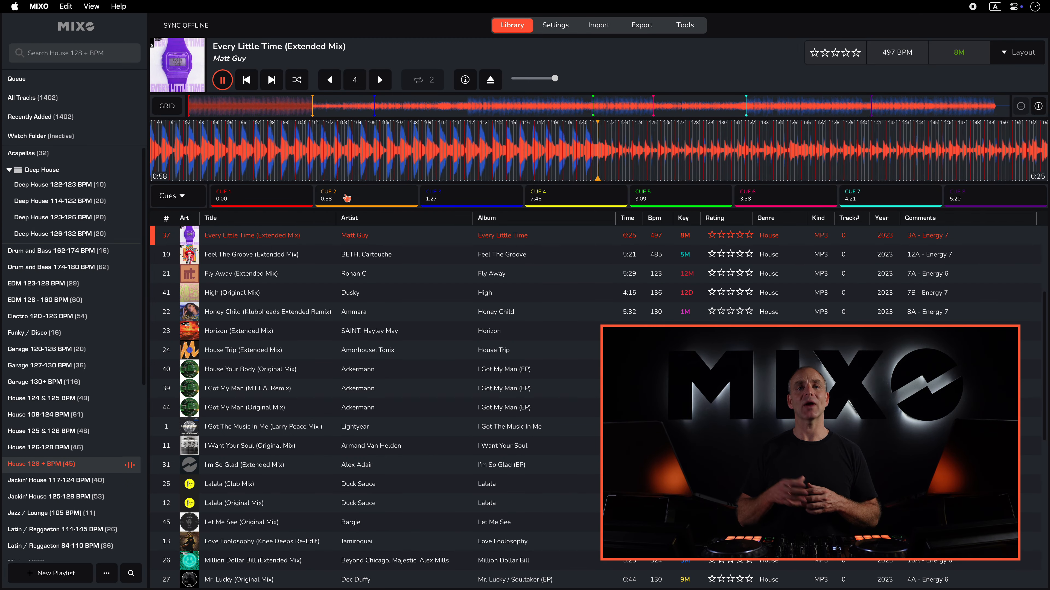
pyautogui.click(547, 198)
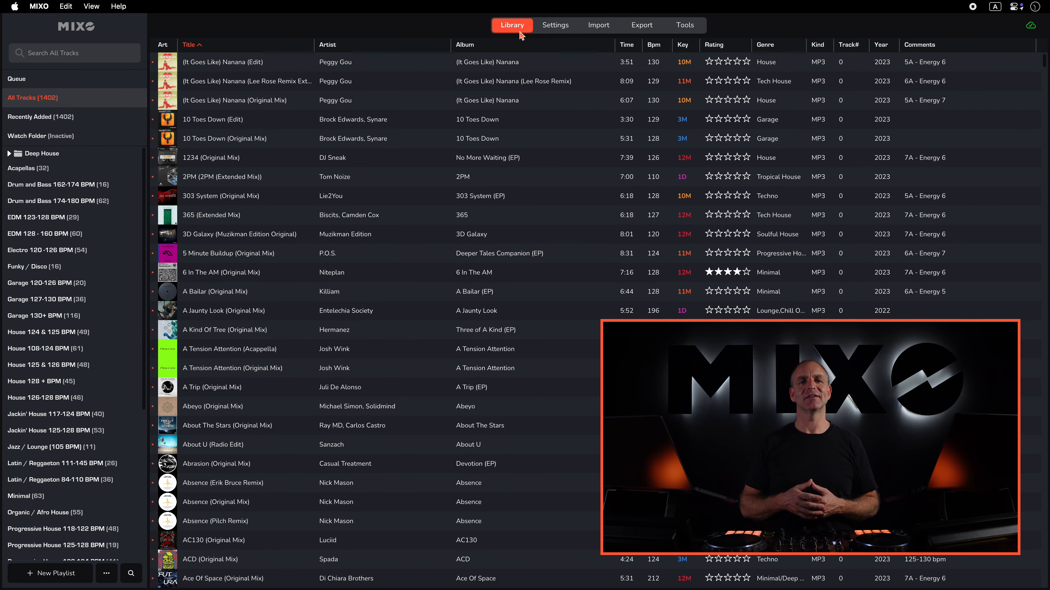
# Leave MIXO for the desktop and launch Traktor Pro 4 in demo mode.
pyautogui.hotkey('ctrl', 'Left')
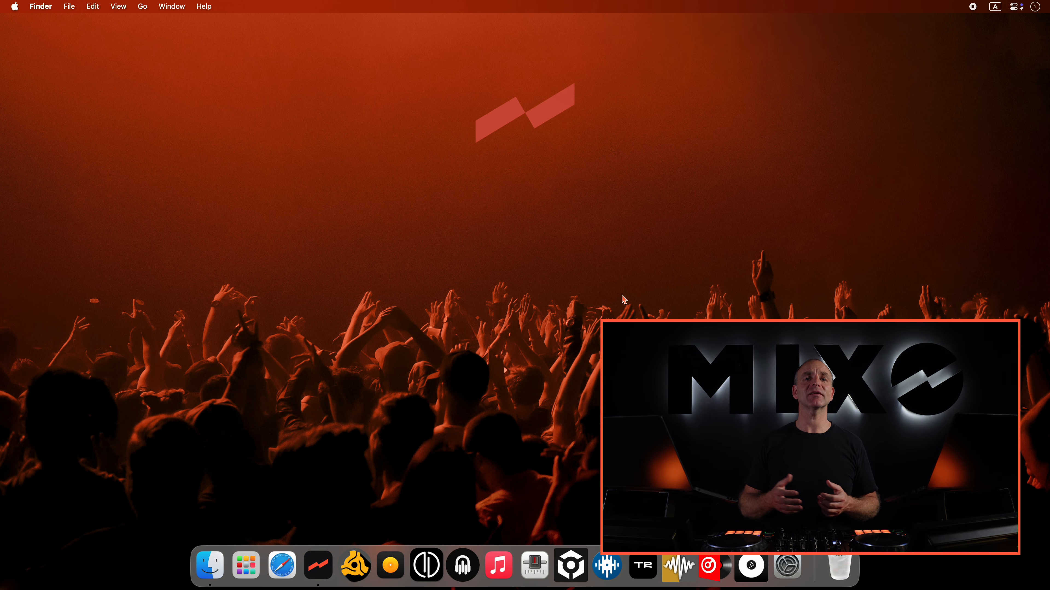
pyautogui.click(643, 566)
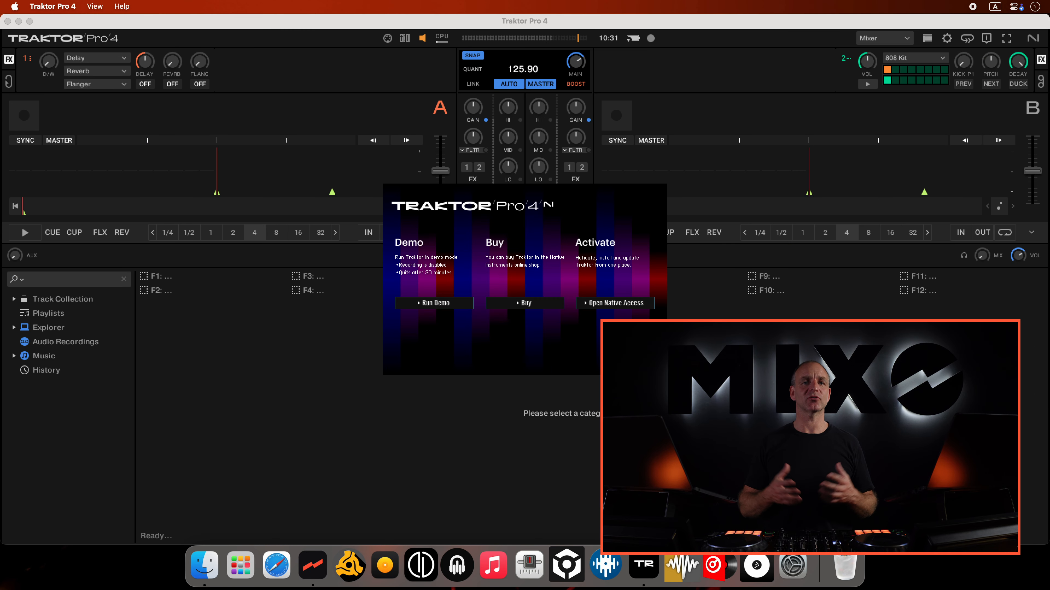
pyautogui.click(454, 303)
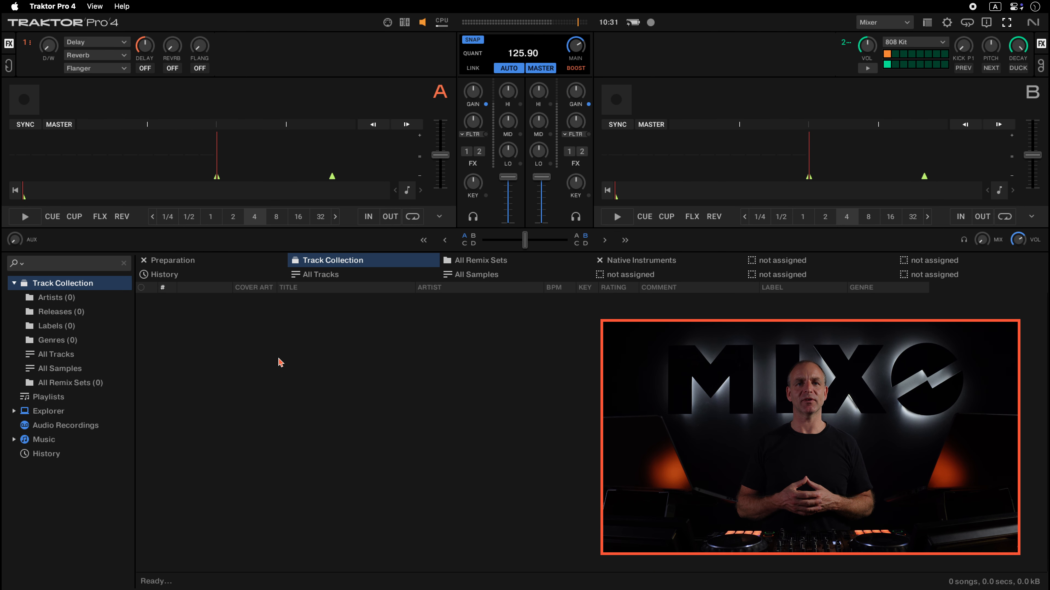
# Switch to MIXO and export everything to the TRAKTOR file traktor.nml with Analysis Lock enabled.
pyautogui.hotkey('ctrl', 'Right')
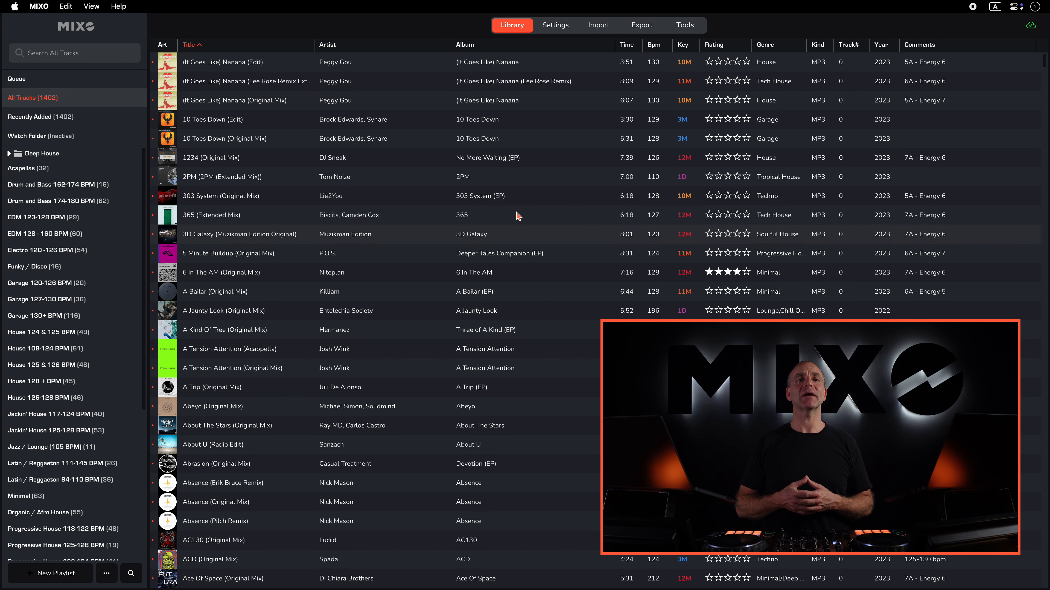
pyautogui.click(641, 26)
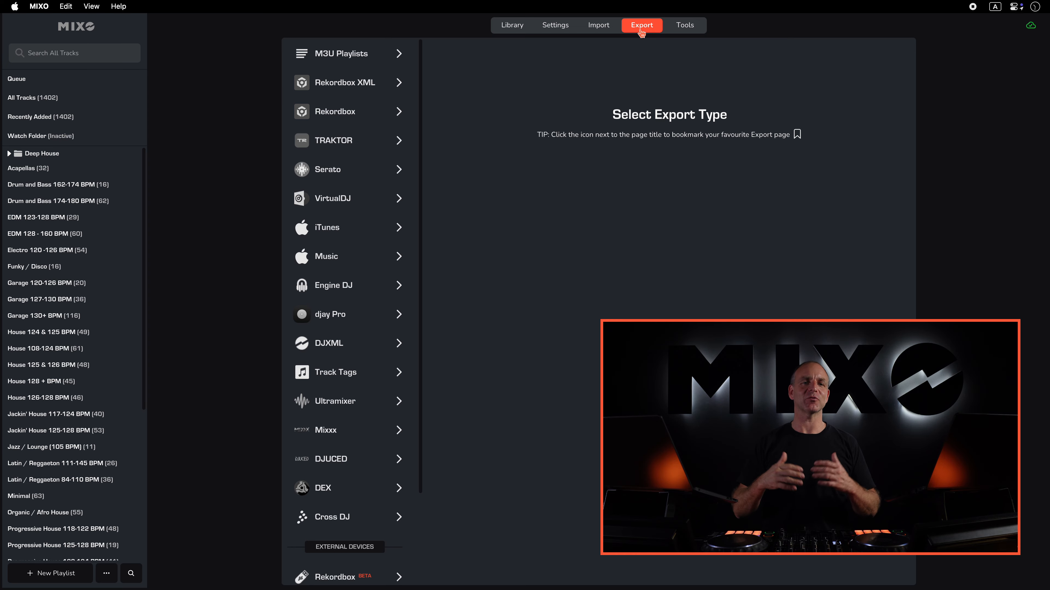
pyautogui.click(370, 137)
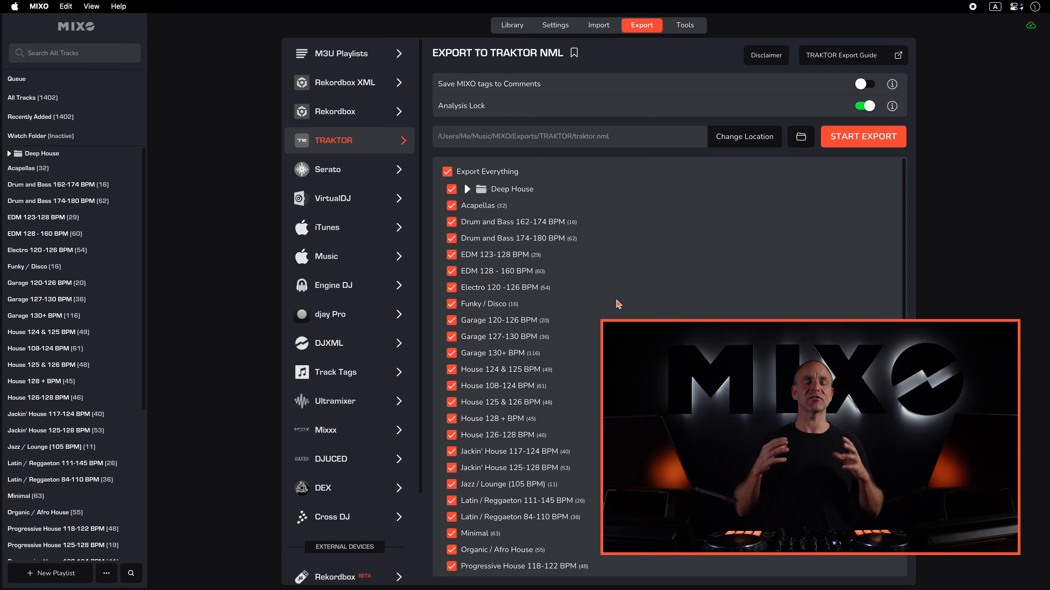
pyautogui.scroll(-3, 618, 304)
pyautogui.scroll(-3, 618, 305)
pyautogui.scroll(6, 618, 305)
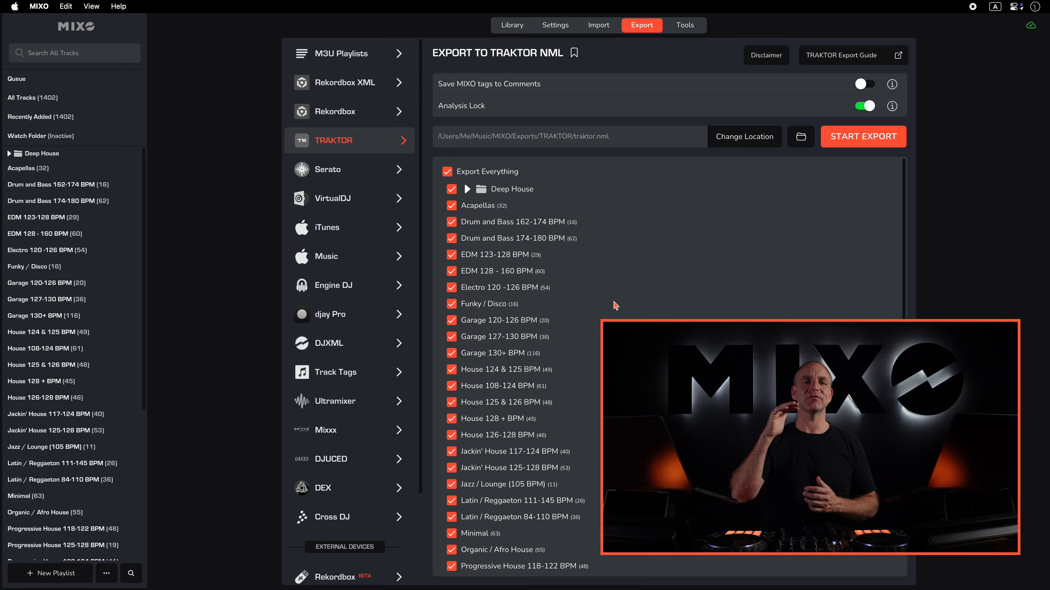
pyautogui.click(467, 190)
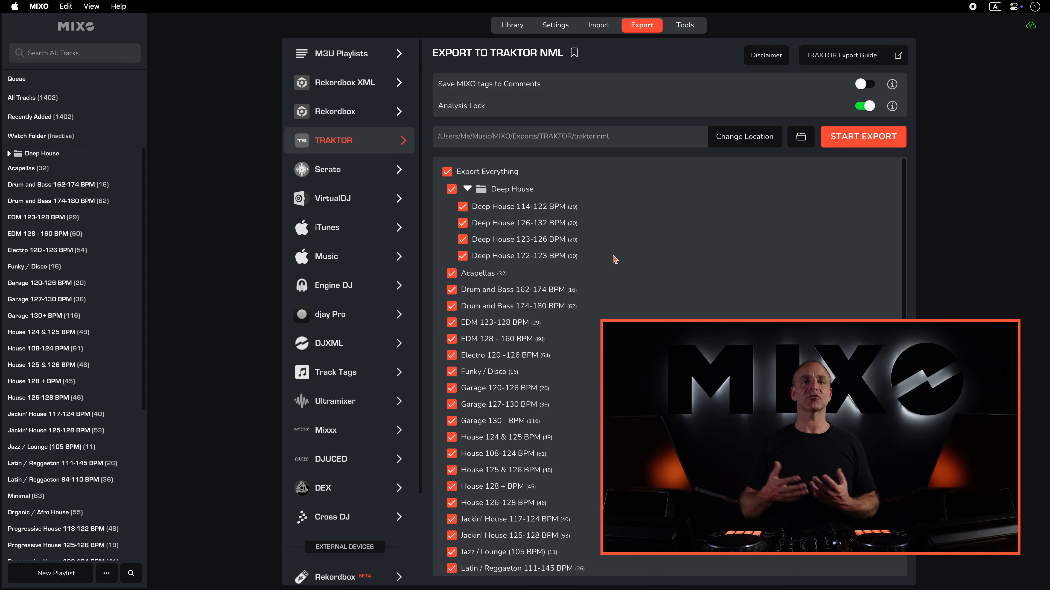
pyautogui.click(860, 150)
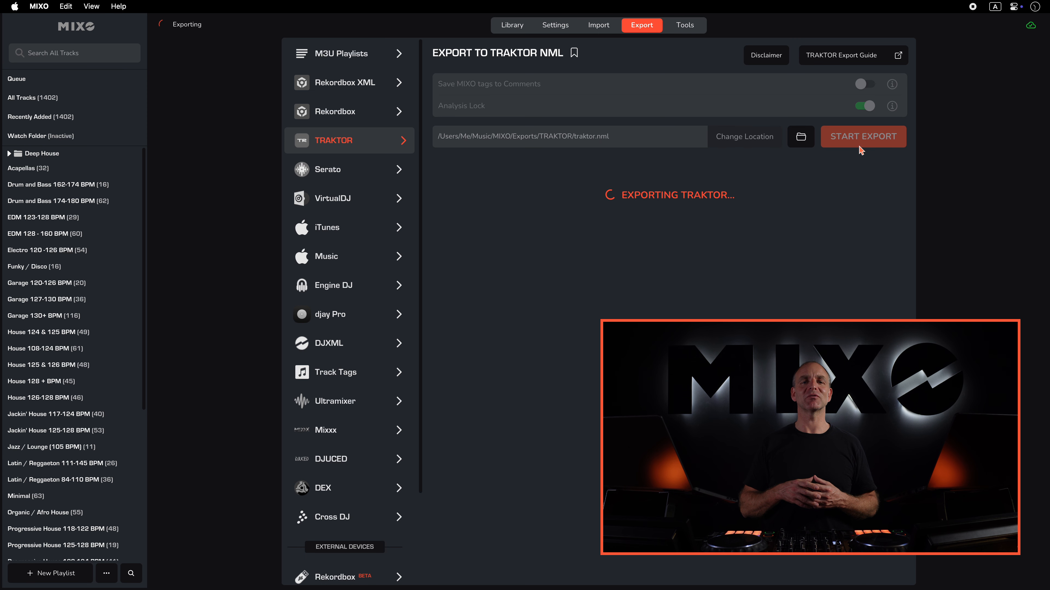
# Switch to Traktor Pro 4 and import another collection from the file traktor.nml in Music/MIXO/Exports/TRAKTOR.
pyautogui.hotkey('ctrl', 'Left')
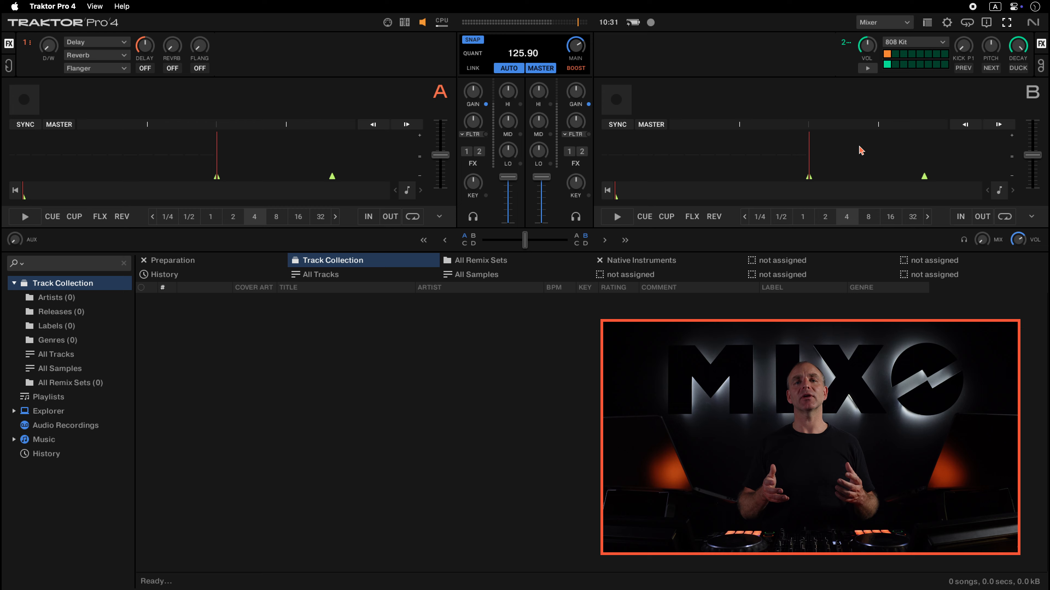
pyautogui.rightClick(79, 285)
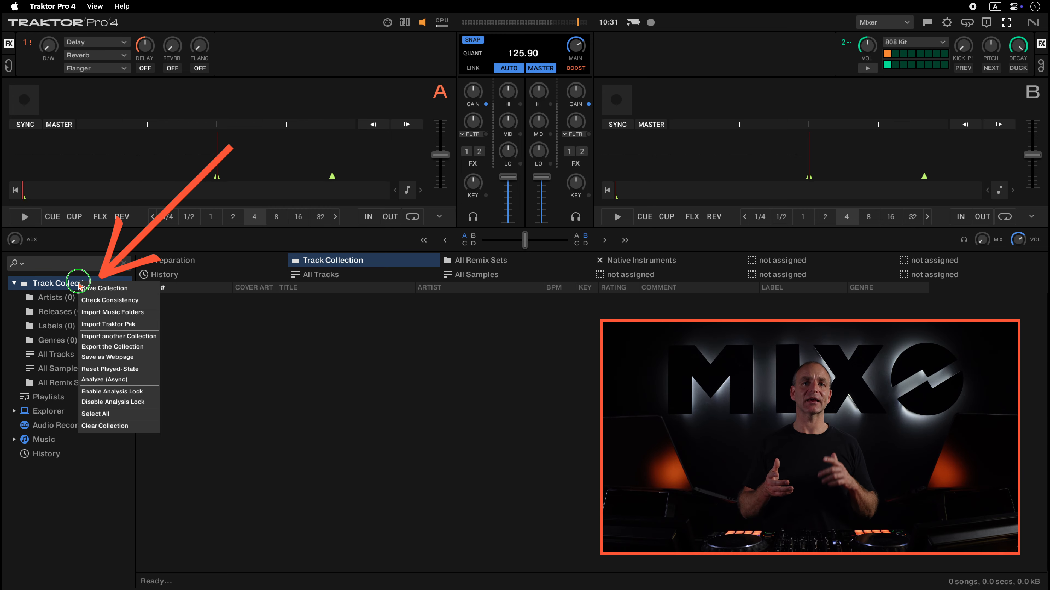
pyautogui.click(144, 338)
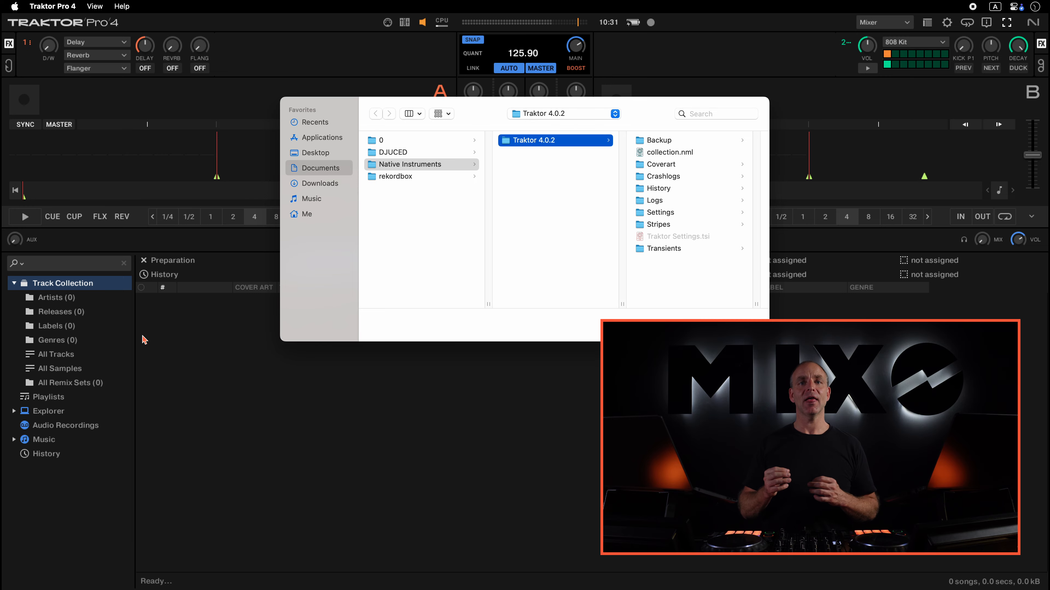
pyautogui.click(324, 200)
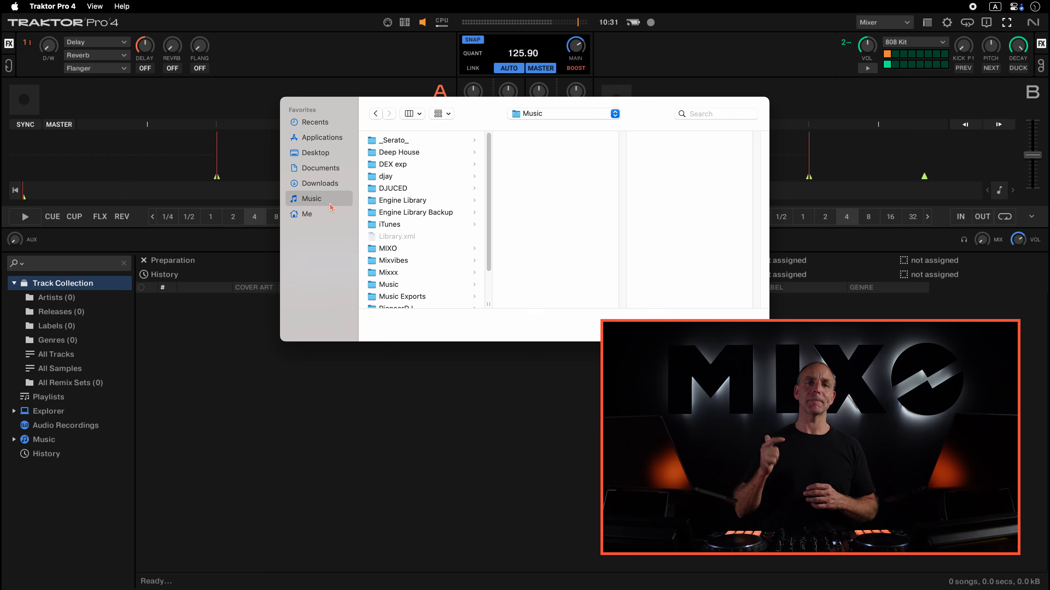
pyautogui.click(387, 250)
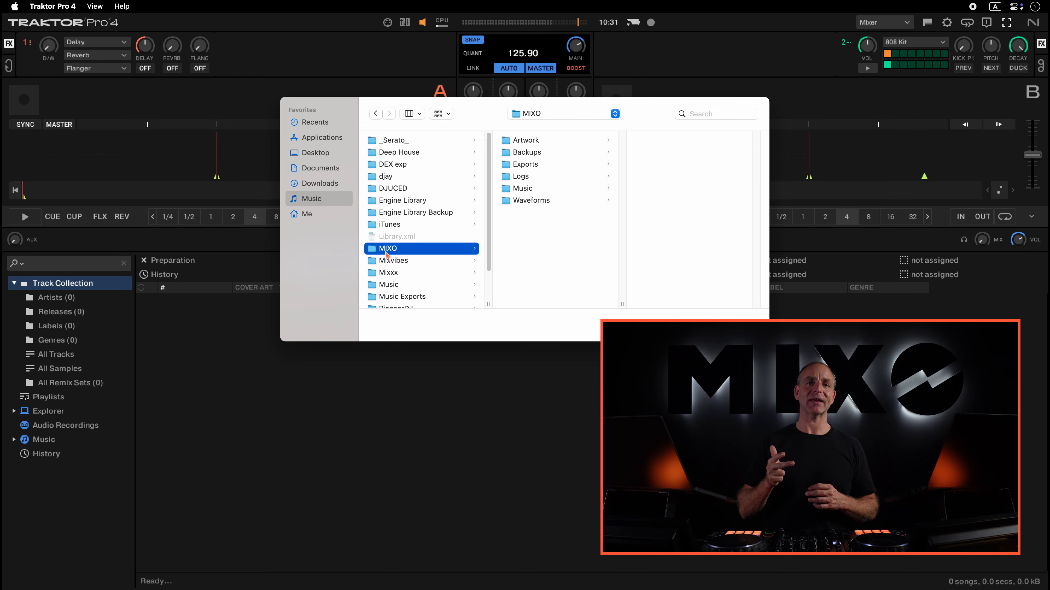
pyautogui.click(536, 167)
pyautogui.click(668, 249)
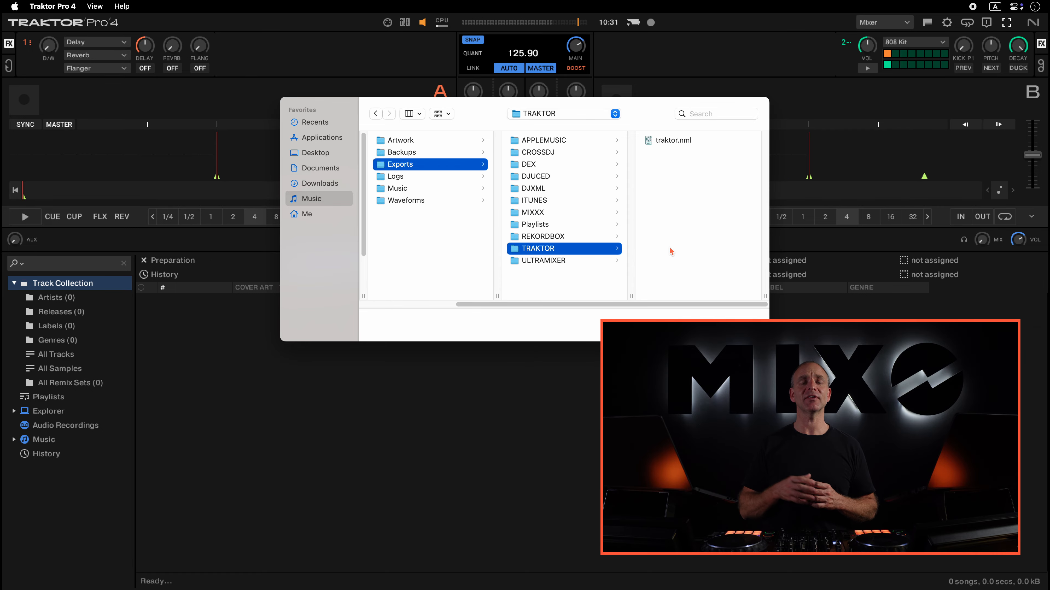
pyautogui.click(675, 141)
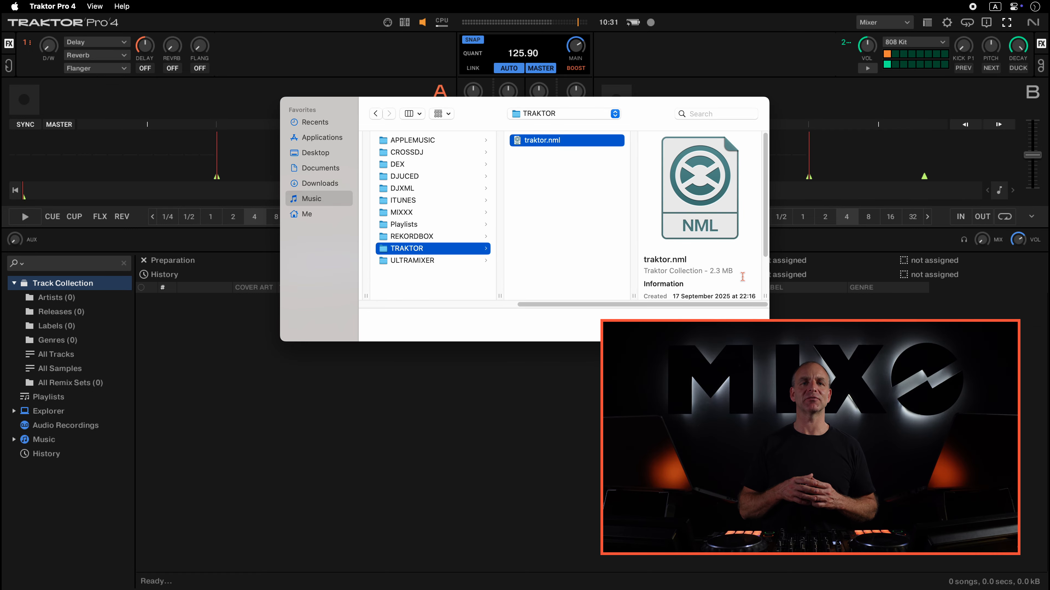
pyautogui.click(747, 330)
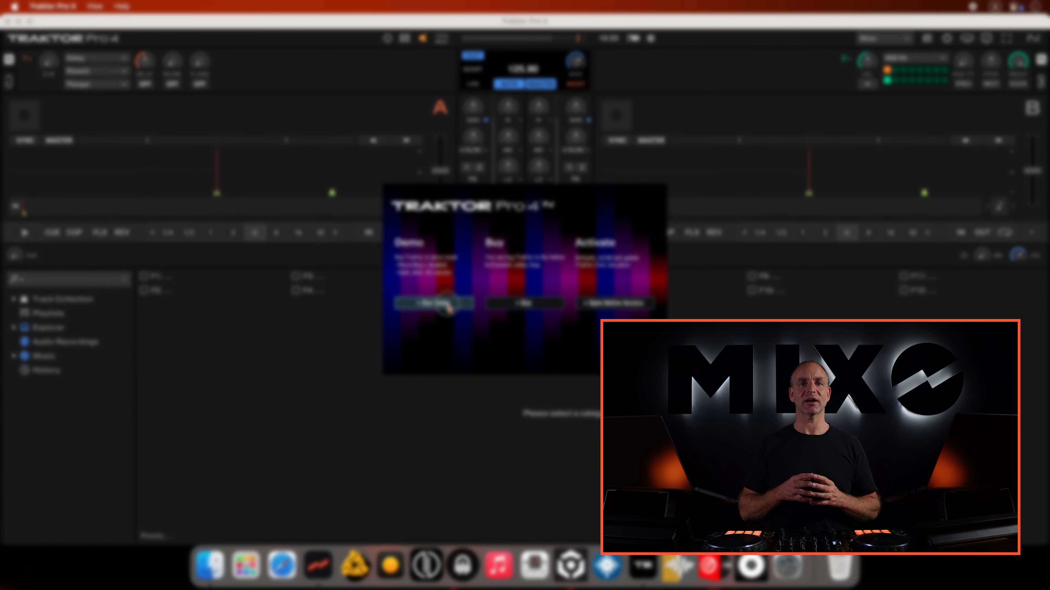
# Run Traktor Pro 4 in demo mode again and review the playlists imported into the track collection.
pyautogui.click(447, 304)
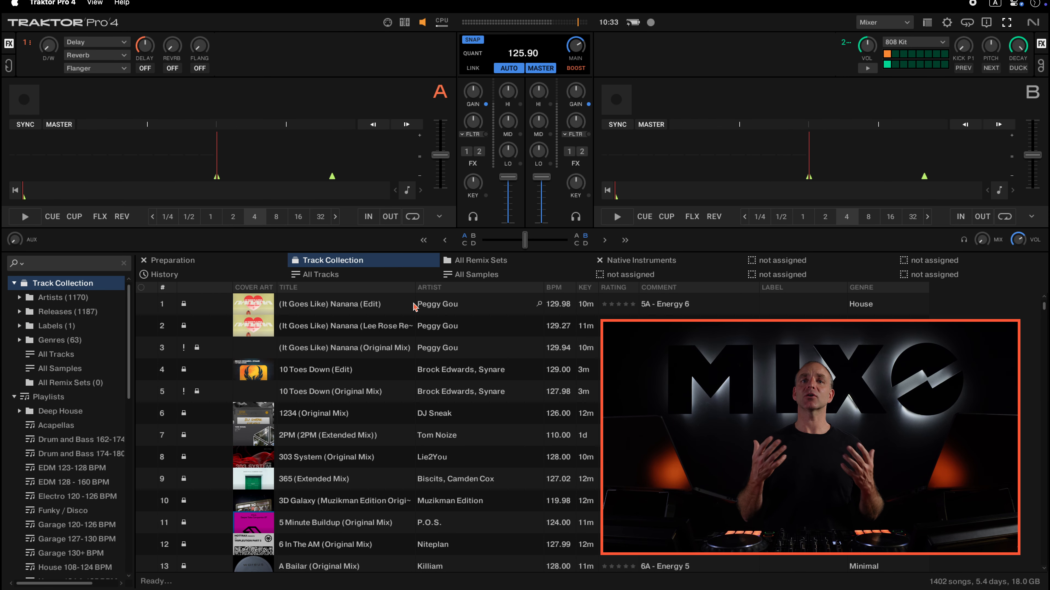
pyautogui.scroll(-3, 123, 392)
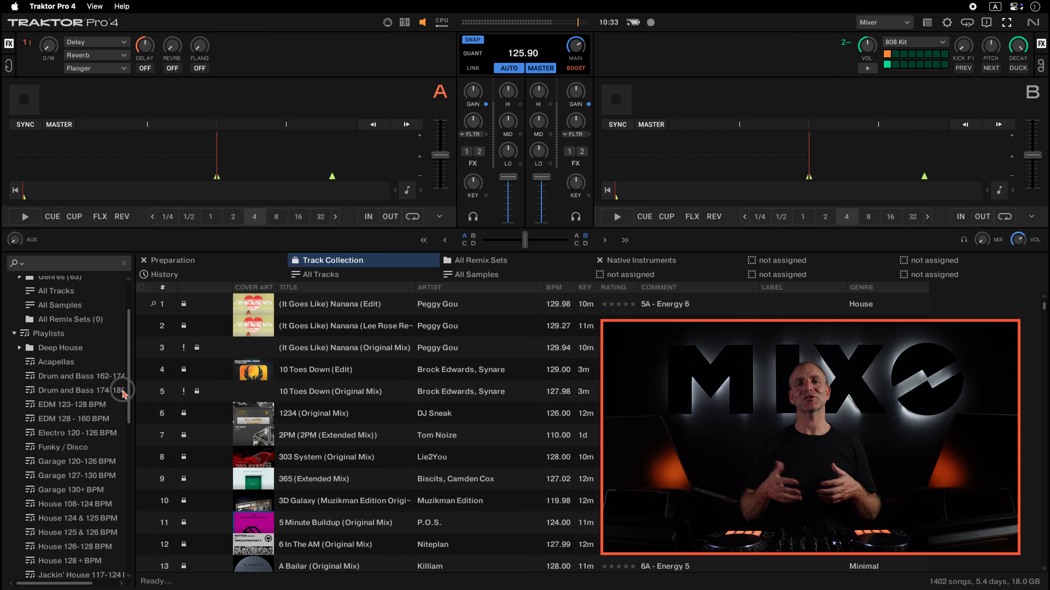
pyautogui.scroll(-10, 123, 391)
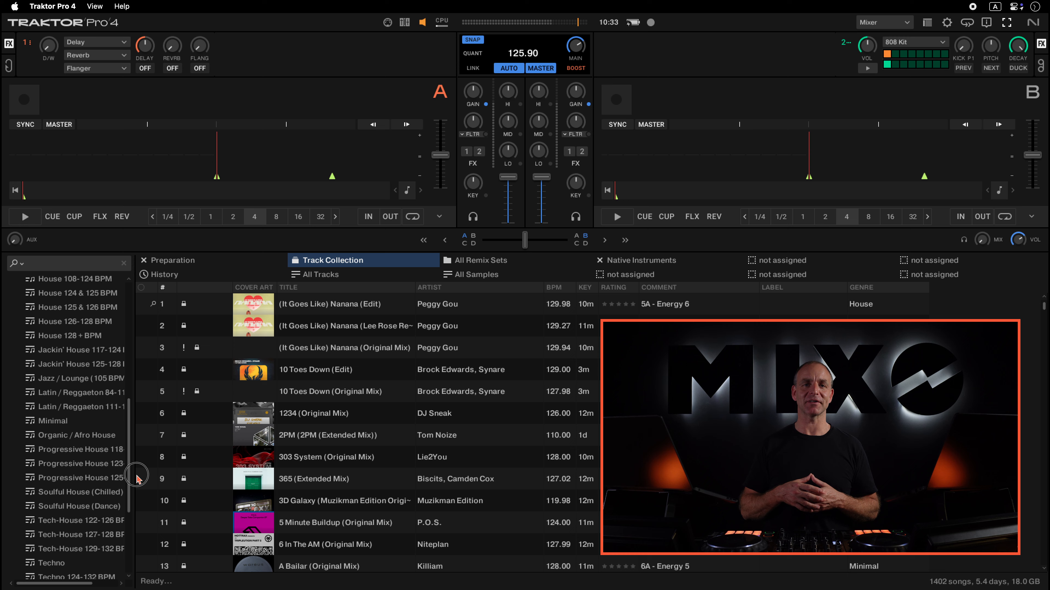
pyautogui.scroll(8, 136, 475)
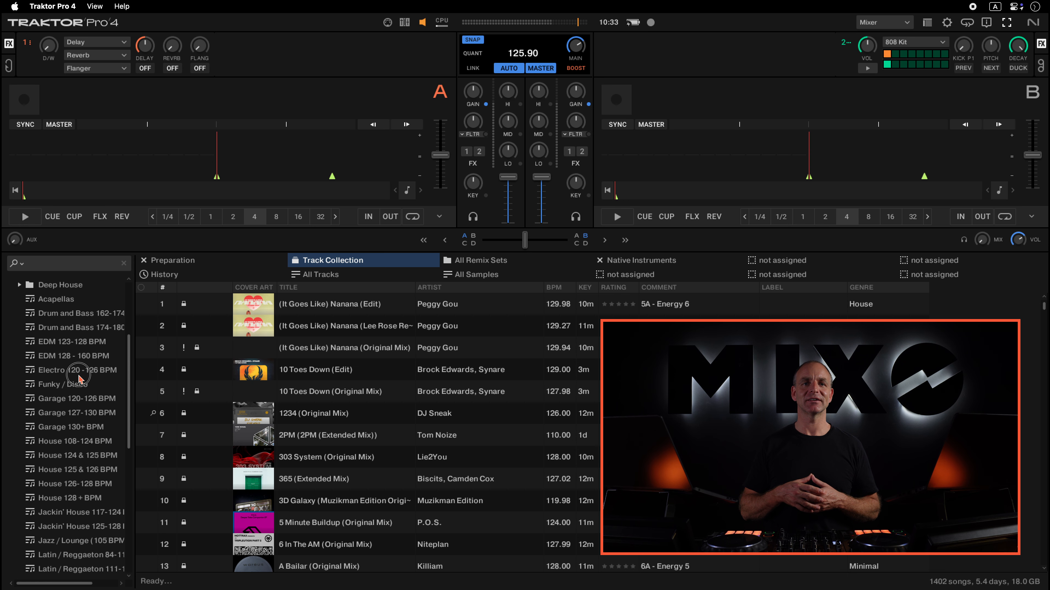
# Load Rattle (Ape Rave Club Bootleg) from Electro 120-126 BPM into deck A, and play it from a point further along to check its cue points.
pyautogui.click(78, 373)
pyautogui.moveTo(317, 369); pyautogui.dragTo(303, 157)
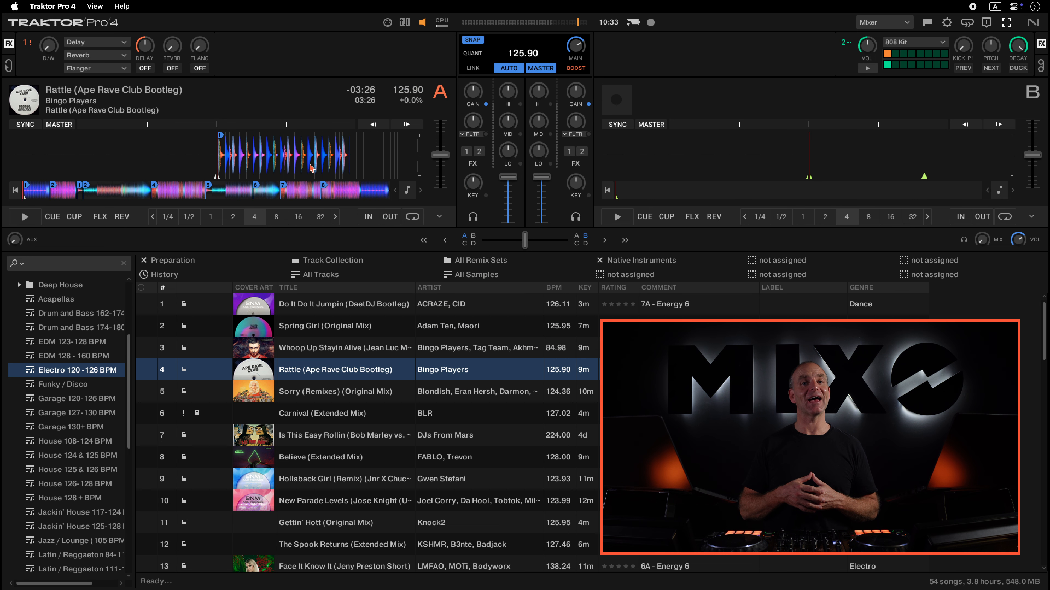
pyautogui.click(36, 222)
pyautogui.click(79, 198)
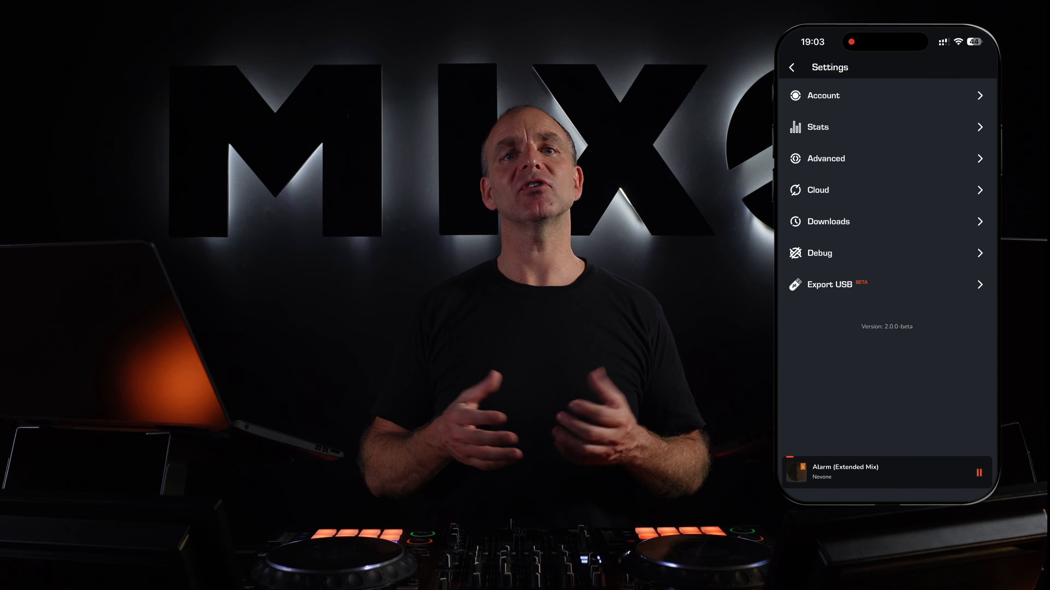
# In the MIXO mobile app, select the Electro 120-126 BPM playlist for the USB export.
pyautogui.click(830, 230)
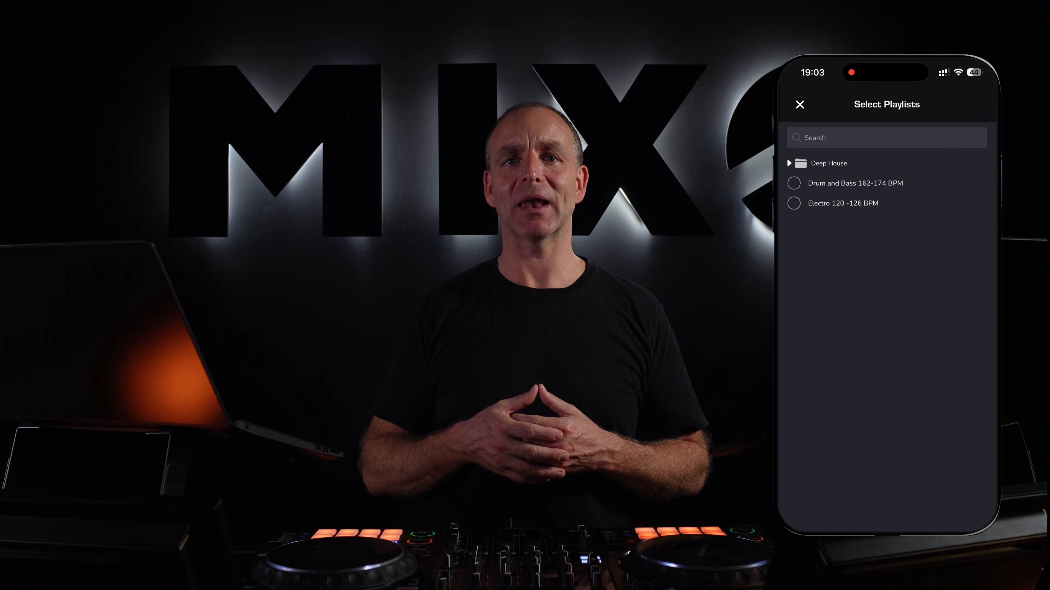
pyautogui.click(843, 203)
pyautogui.click(972, 104)
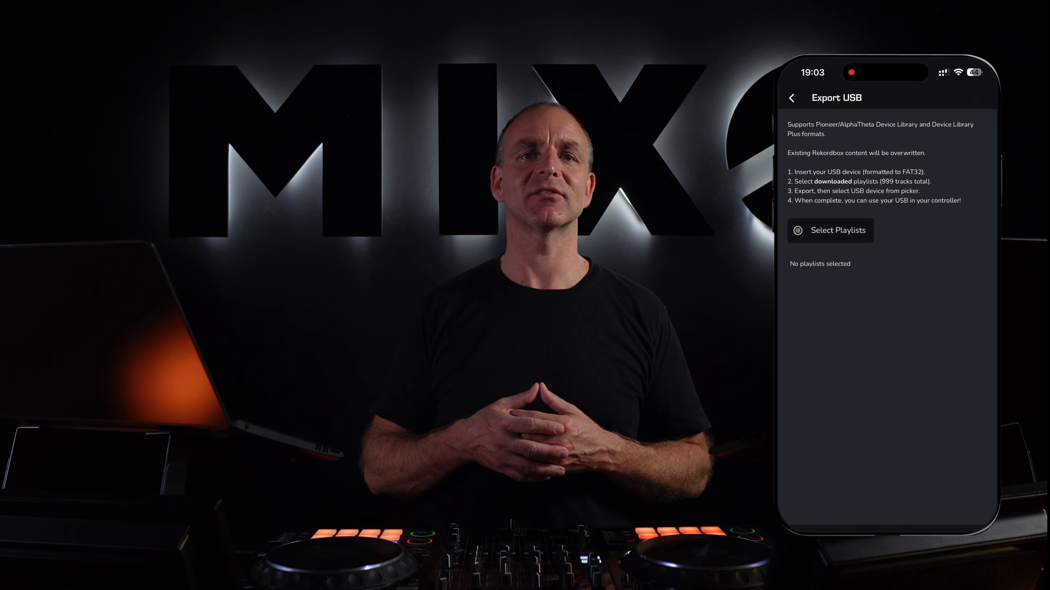
pyautogui.click(826, 322)
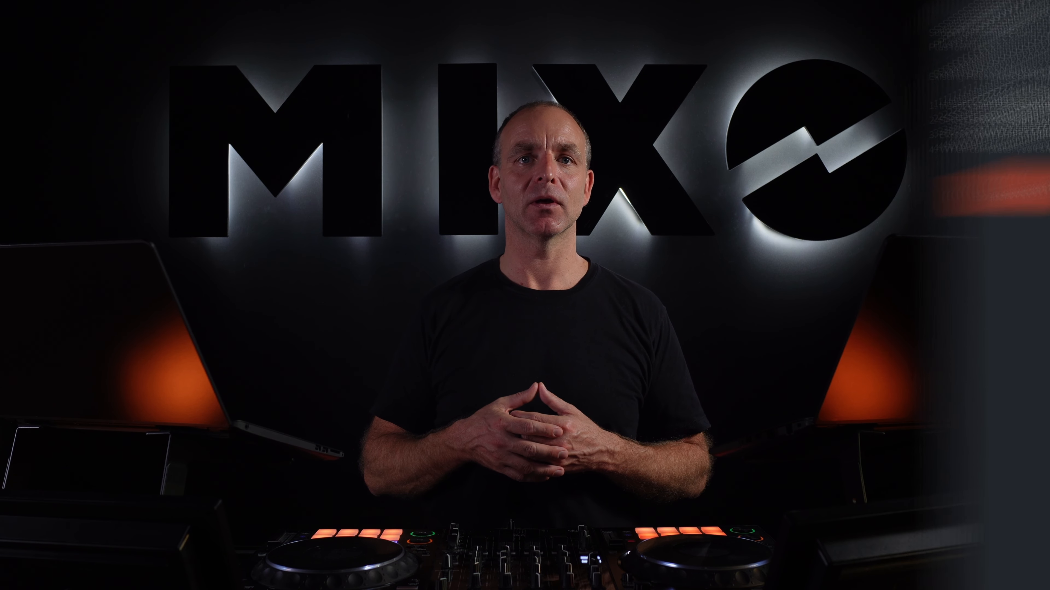